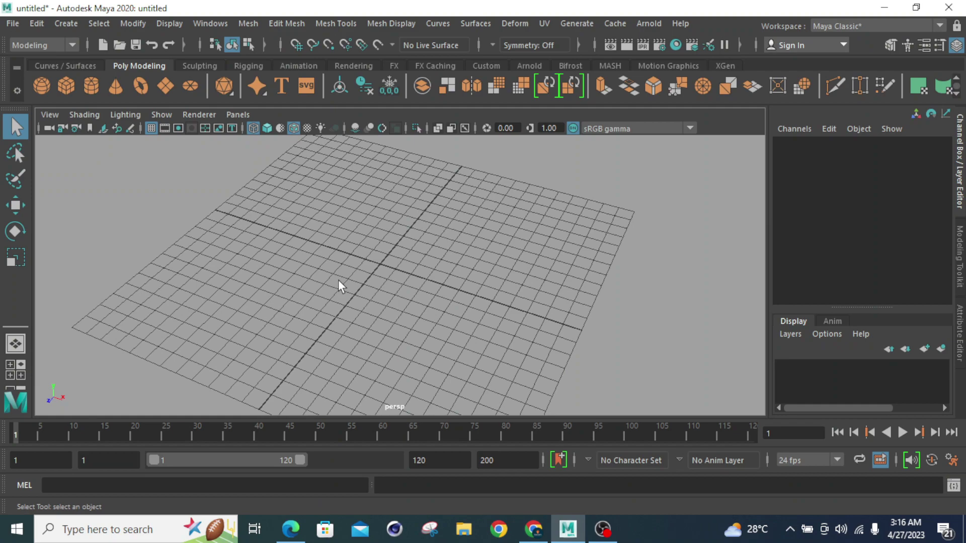
Step: Dolly the perspective view out, then slightly back in, to frame the whole ground grid
{"action": "scroll", "coordinate": [338, 280], "scroll_direction": "down", "scroll_amount": 2}
{"action": "scroll", "coordinate": [338, 280], "scroll_direction": "down", "scroll_amount": 3}
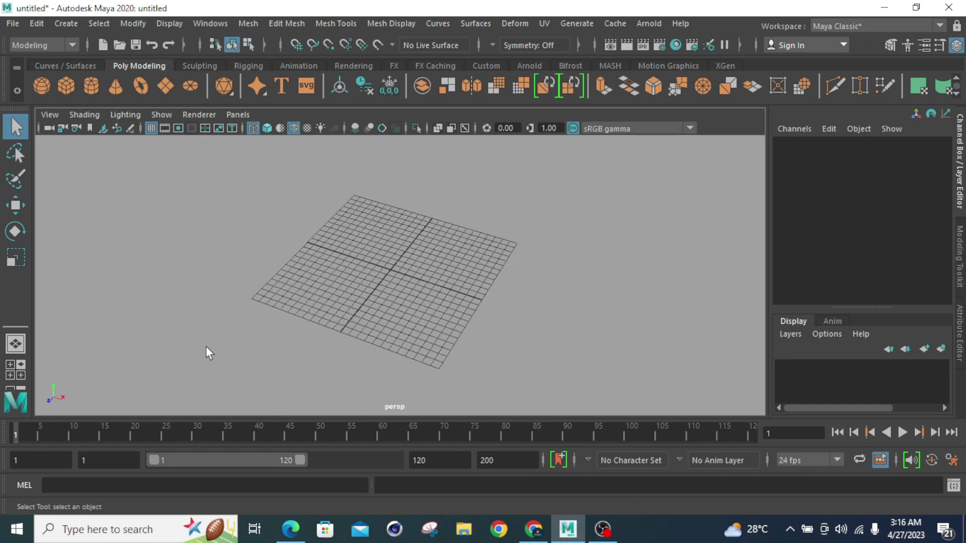
{"action": "scroll", "coordinate": [206, 348], "scroll_direction": "up", "scroll_amount": 1}
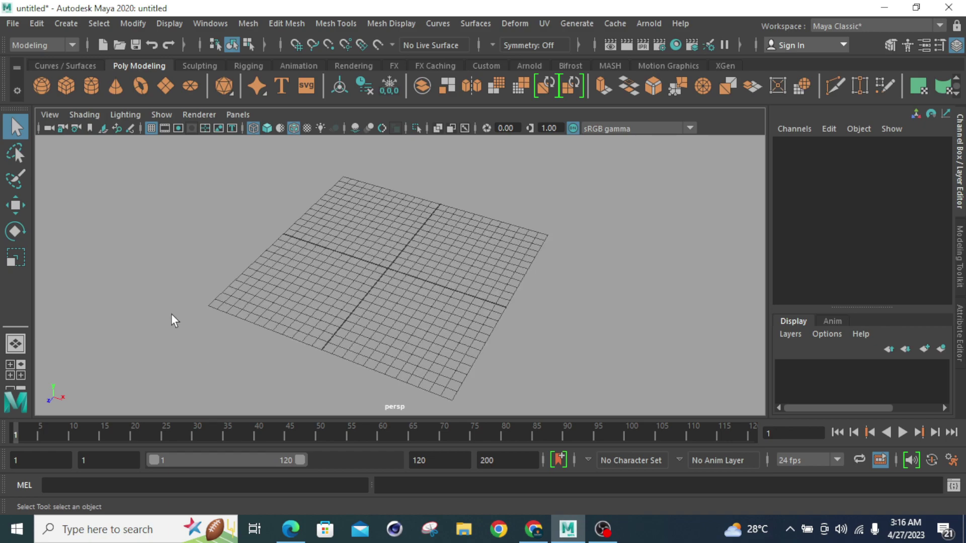
Step: Cycle the viewport background with Alt+B through several shades, ending on plain grey
{"action": "key", "text": "alt+b"}
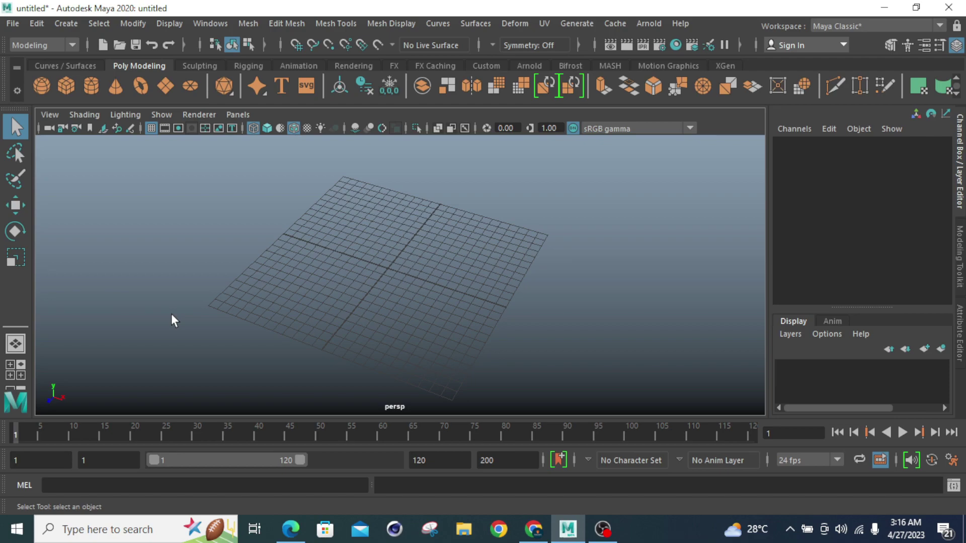
{"action": "key", "text": "alt+b"}
{"action": "key", "text": "alt+b"}
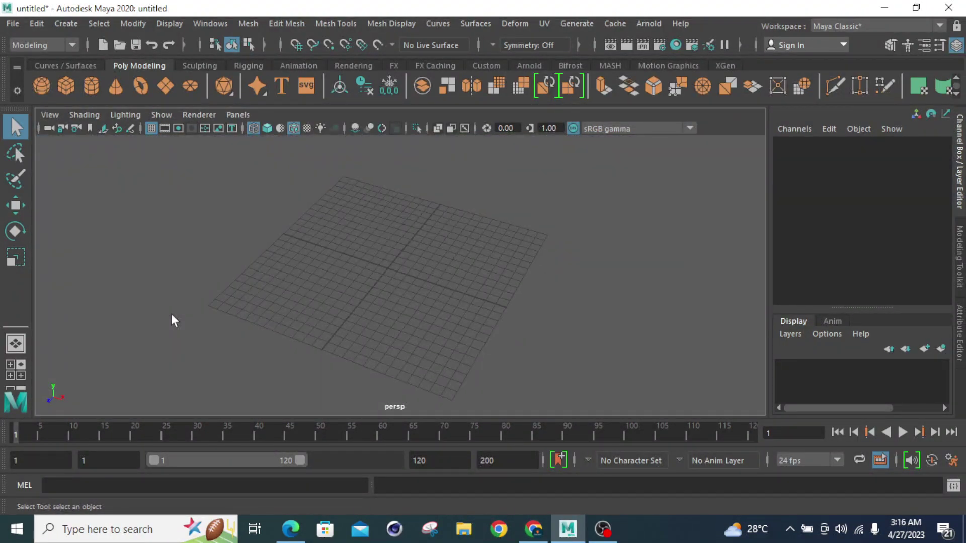
{"action": "key", "text": "alt+b"}
{"action": "key", "text": "alt+b"}
{"action": "key", "text": "alt+b"}
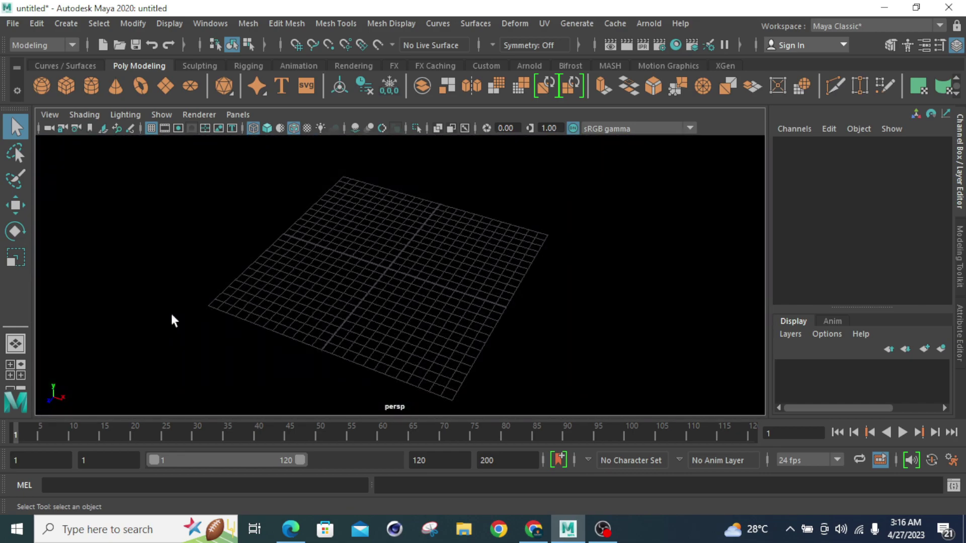
{"action": "key", "text": "alt+b"}
{"action": "key", "text": "alt+b"}
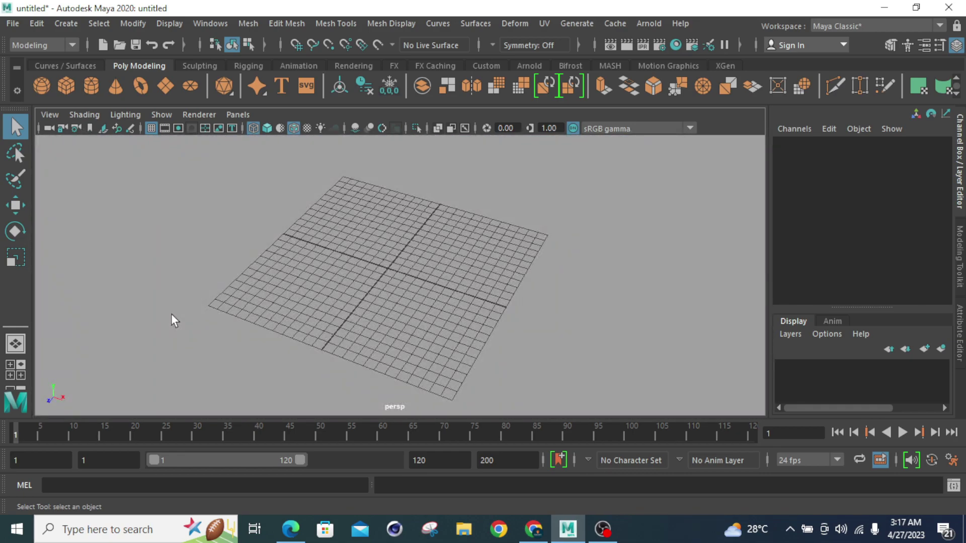
{"action": "key", "text": "alt+b"}
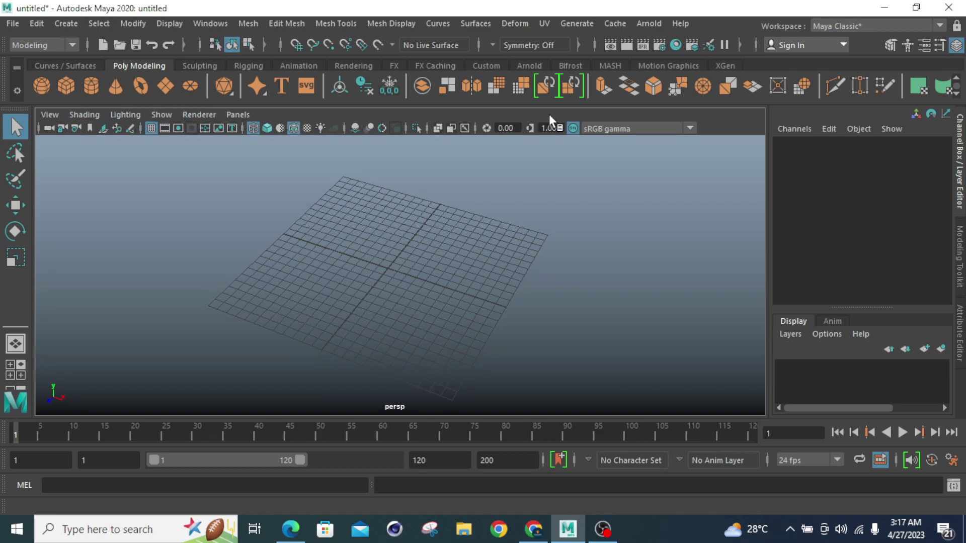
{"action": "left_click", "coordinate": [151, 128]}
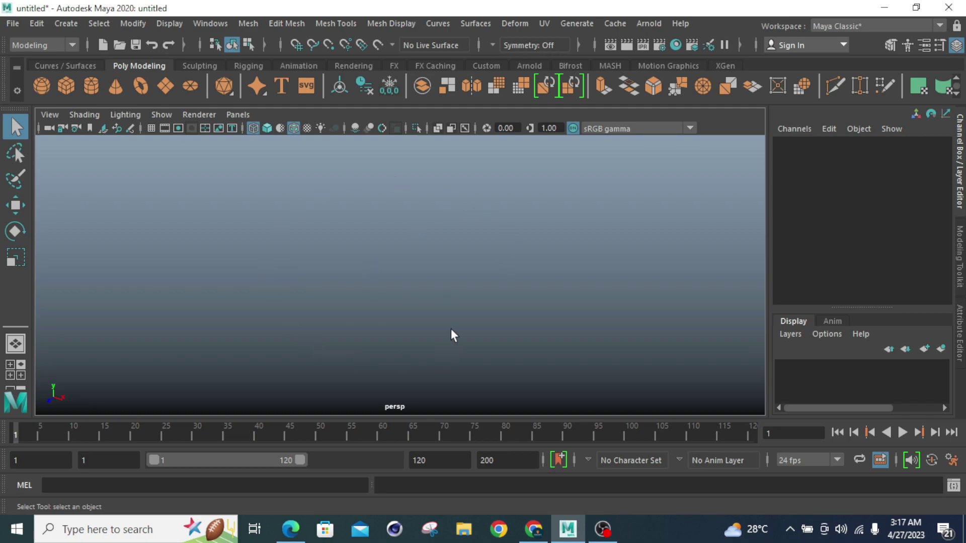
{"action": "left_click", "coordinate": [152, 129]}
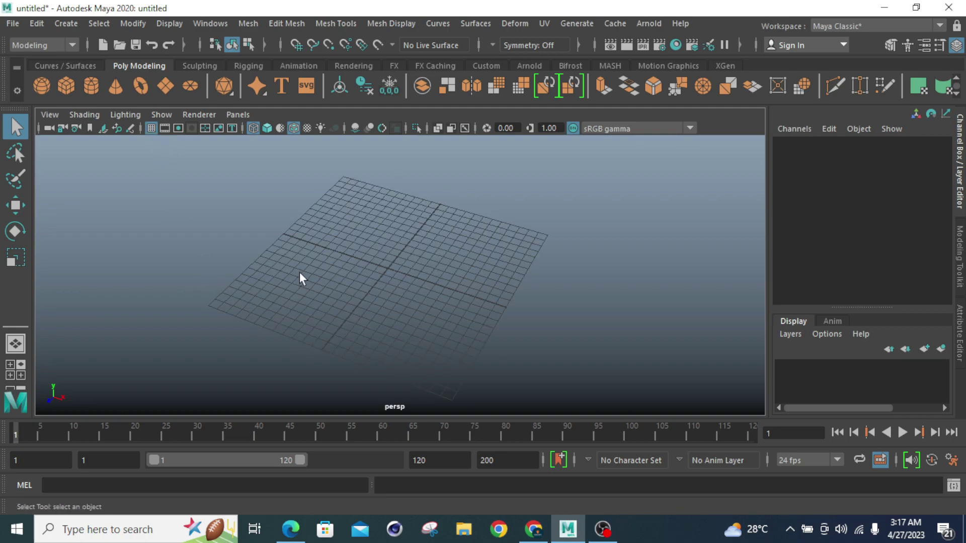
{"action": "left_click", "coordinate": [152, 129]}
{"action": "left_click", "coordinate": [151, 129]}
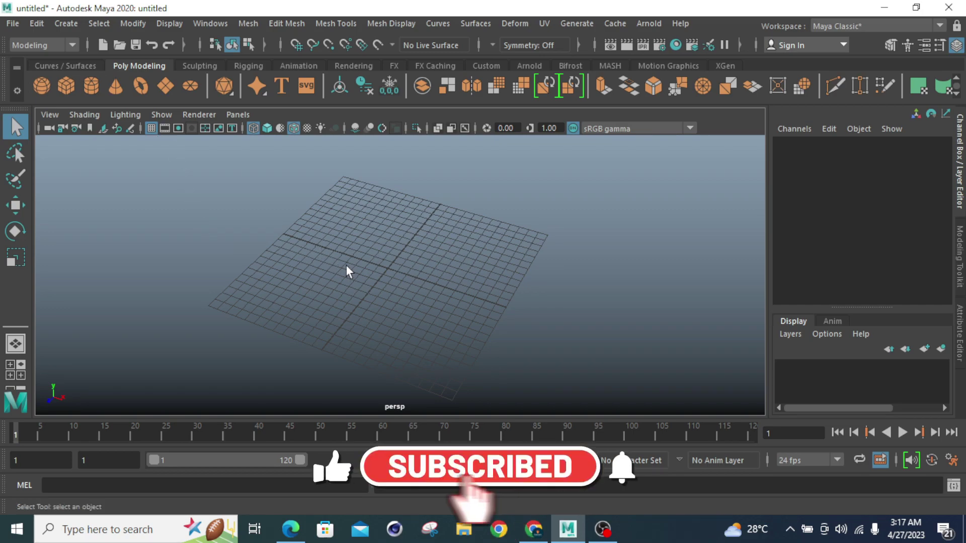
Step: Pan the grid upward and orbit the camera to tilt the grid at a new angle
{"action": "mouse_move", "coordinate": [345, 270]}
{"action": "middle_mouse_down", "text": "alt"}
{"action": "mouse_move", "coordinate": [358, 228]}
{"action": "mouse_move", "coordinate": [317, 281]}
{"action": "mouse_move", "coordinate": [405, 225]}
{"action": "mouse_move", "coordinate": [307, 289]}
{"action": "mouse_move", "coordinate": [394, 227]}
{"action": "mouse_move", "coordinate": [265, 300]}
{"action": "mouse_move", "coordinate": [438, 227]}
{"action": "mouse_move", "coordinate": [295, 276]}
{"action": "mouse_move", "coordinate": [481, 233]}
{"action": "mouse_move", "coordinate": [358, 255]}
{"action": "middle_mouse_up", "text": "alt"}
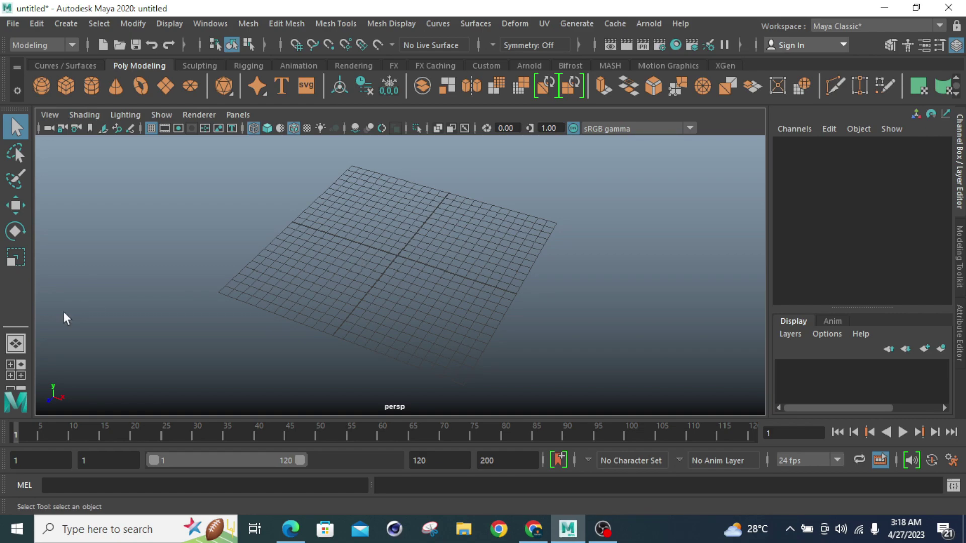
{"action": "mouse_move", "coordinate": [60, 311]}
{"action": "left_mouse_down", "text": "alt"}
{"action": "mouse_move", "coordinate": [117, 302]}
{"action": "mouse_move", "coordinate": [125, 280]}
{"action": "mouse_move", "coordinate": [116, 250]}
{"action": "mouse_move", "coordinate": [132, 315]}
{"action": "mouse_move", "coordinate": [163, 284]}
{"action": "mouse_move", "coordinate": [158, 240]}
{"action": "mouse_move", "coordinate": [151, 289]}
{"action": "mouse_move", "coordinate": [108, 282]}
{"action": "mouse_move", "coordinate": [252, 282]}
{"action": "mouse_move", "coordinate": [308, 254]}
{"action": "mouse_move", "coordinate": [255, 289]}
{"action": "mouse_move", "coordinate": [194, 244]}
{"action": "mouse_move", "coordinate": [182, 291]}
{"action": "mouse_move", "coordinate": [189, 308]}
{"action": "left_mouse_up", "text": "alt"}
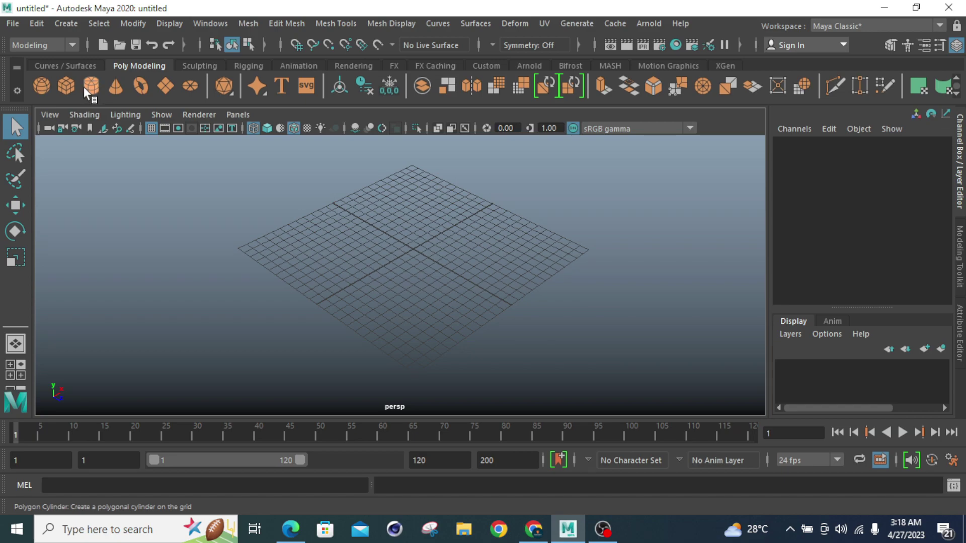
Step: Create a default polygon cube, pCube1, at the grid origin and zoom in on it
{"action": "left_click", "coordinate": [67, 85]}
{"action": "scroll", "coordinate": [443, 272], "scroll_direction": "up", "scroll_amount": 2}
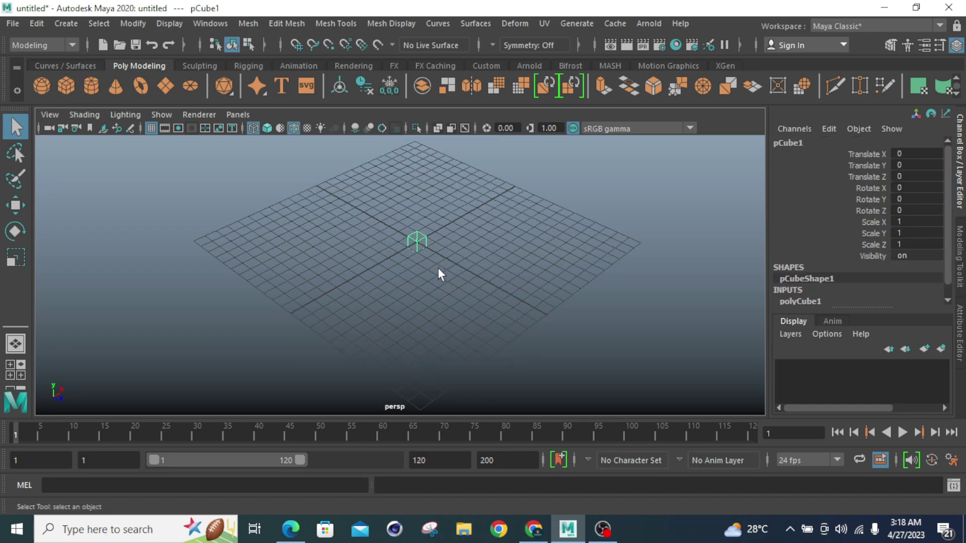
{"action": "scroll", "coordinate": [438, 267], "scroll_direction": "up", "scroll_amount": 2}
{"action": "scroll", "coordinate": [437, 268], "scroll_direction": "up", "scroll_amount": 2}
{"action": "scroll", "coordinate": [446, 237], "scroll_direction": "up", "scroll_amount": 2}
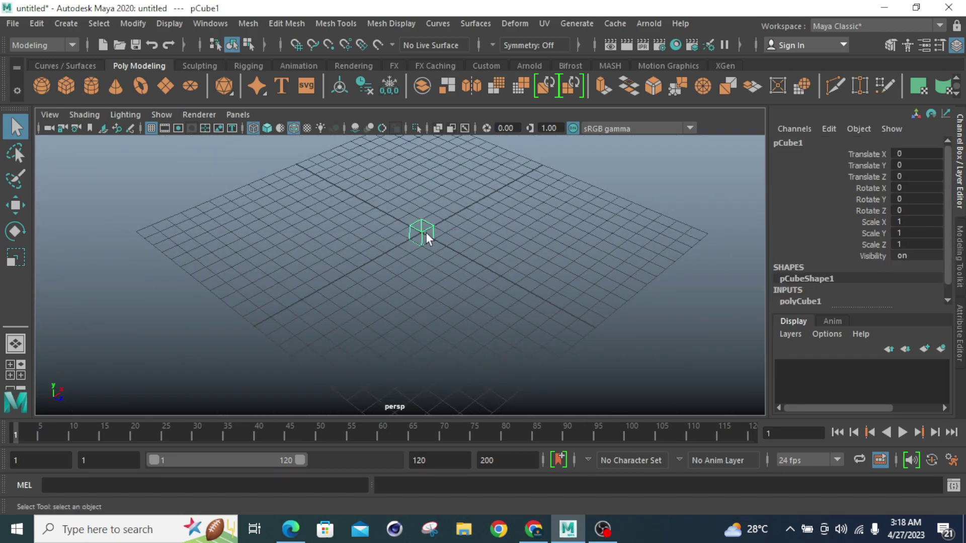
Step: Toggle wireframe then shaded display, then select pCube1 and orbit around it
{"action": "left_click", "coordinate": [463, 249]}
{"action": "key", "text": "4"}
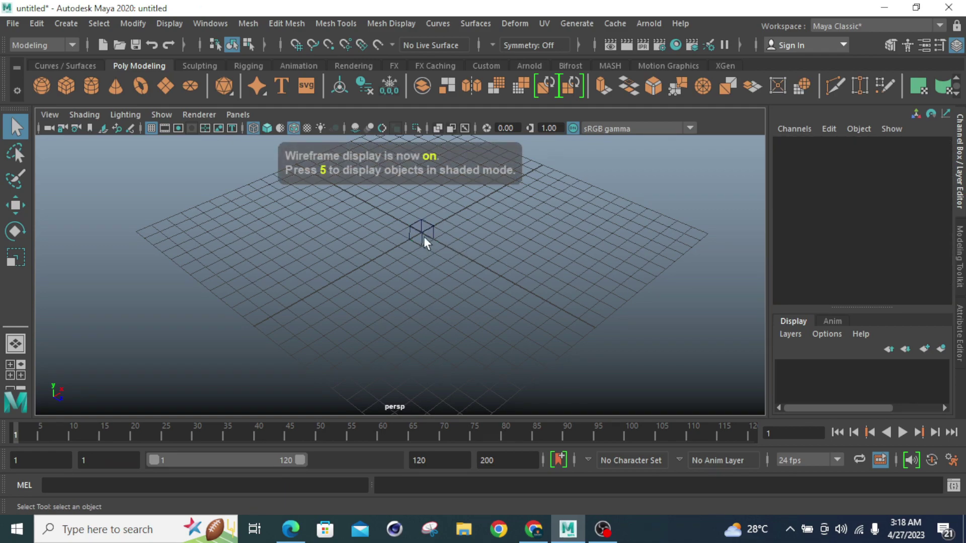
{"action": "key", "text": "5"}
{"action": "scroll", "coordinate": [445, 249], "scroll_direction": "up", "scroll_amount": 2}
{"action": "scroll", "coordinate": [445, 249], "scroll_direction": "down", "scroll_amount": 1}
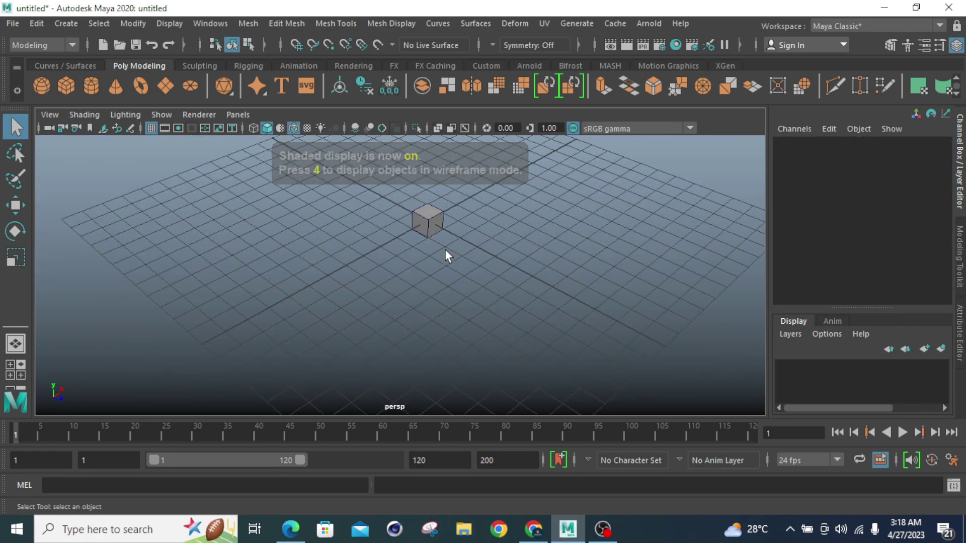
{"action": "scroll", "coordinate": [446, 250], "scroll_direction": "down", "scroll_amount": 2}
{"action": "left_click", "coordinate": [416, 240]}
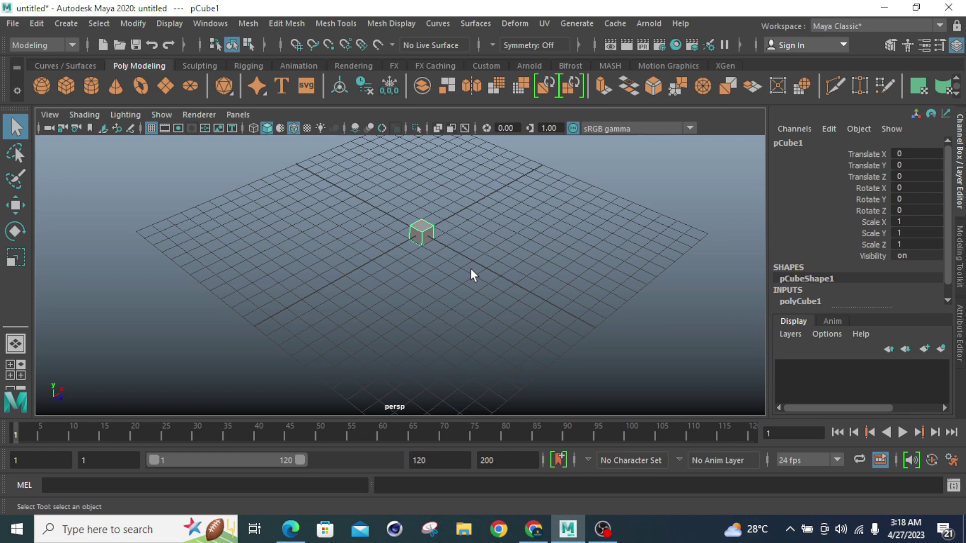
{"action": "mouse_move", "coordinate": [472, 274]}
{"action": "left_mouse_down", "text": "alt"}
{"action": "mouse_move", "coordinate": [479, 248]}
{"action": "mouse_move", "coordinate": [460, 285]}
{"action": "mouse_move", "coordinate": [464, 194]}
{"action": "mouse_move", "coordinate": [455, 226]}
{"action": "mouse_move", "coordinate": [453, 197]}
{"action": "mouse_move", "coordinate": [451, 237]}
{"action": "left_mouse_up", "text": "alt"}
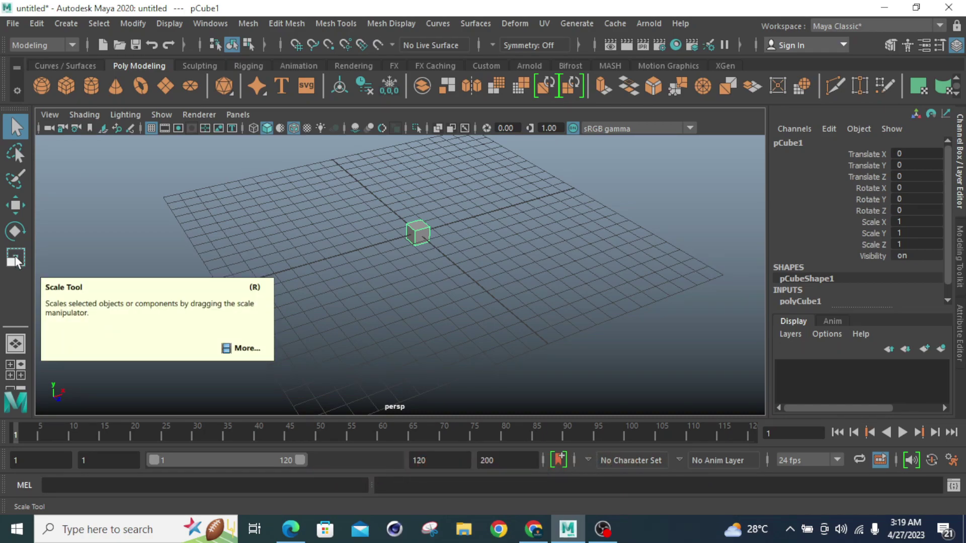
Step: Scale pCube1 uniformly to 4.144 on every axis, then return to the Select tool
{"action": "left_click", "coordinate": [15, 255]}
{"action": "left_click_drag", "start_coordinate": [413, 236], "coordinate": [462, 350]}
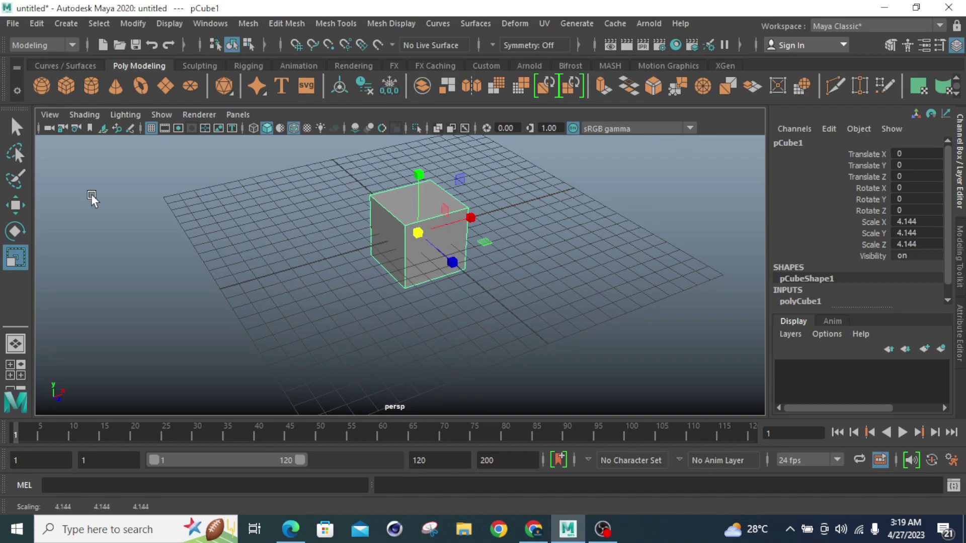
{"action": "left_click", "coordinate": [16, 127]}
Step: Deselect the cube, pan, and orbit below the grid to view its underside
{"action": "left_click", "coordinate": [338, 291]}
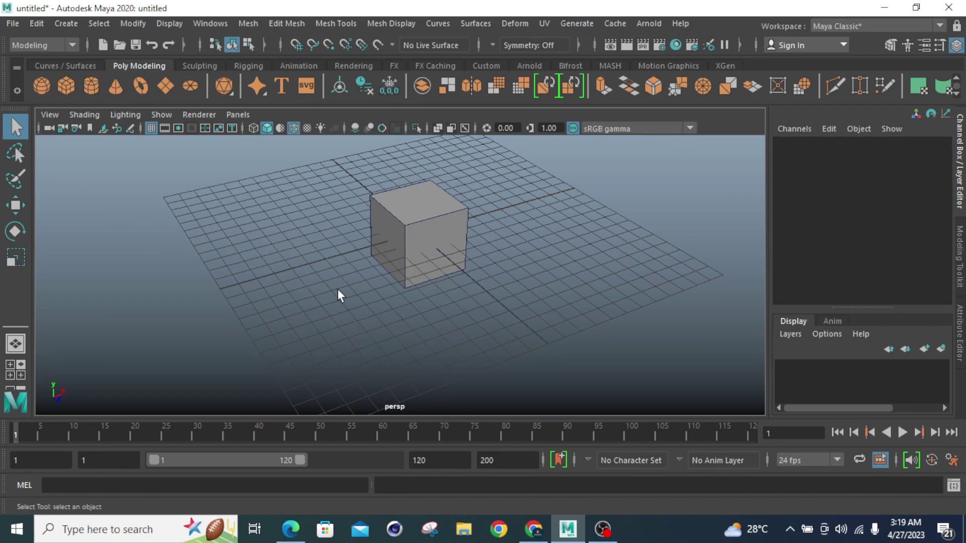
{"action": "mouse_move", "coordinate": [338, 287]}
{"action": "middle_mouse_down", "text": "alt"}
{"action": "mouse_move", "coordinate": [344, 258]}
{"action": "mouse_move", "coordinate": [291, 317]}
{"action": "mouse_move", "coordinate": [352, 263]}
{"action": "mouse_move", "coordinate": [289, 298]}
{"action": "middle_mouse_up", "text": "alt"}
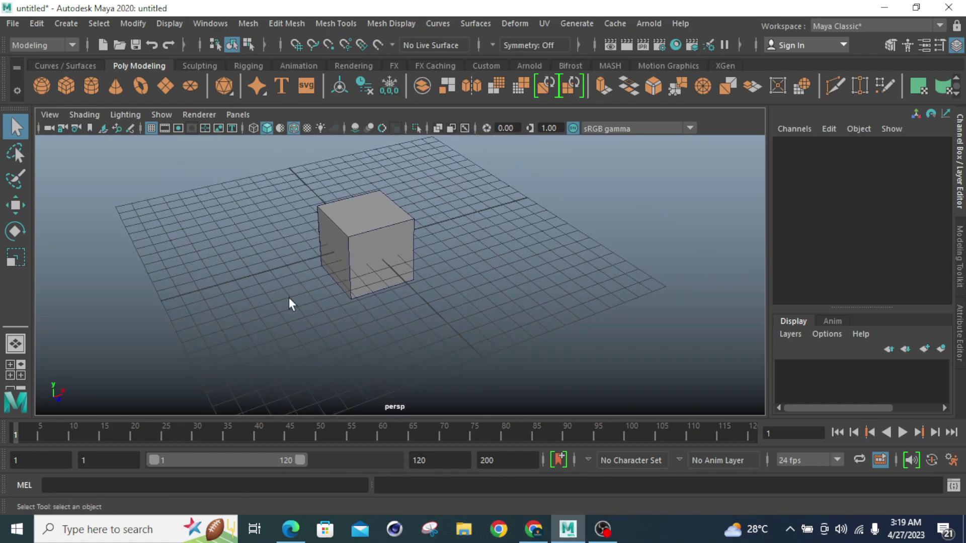
{"action": "mouse_move", "coordinate": [289, 297]}
{"action": "left_mouse_down", "text": "alt"}
{"action": "mouse_move", "coordinate": [302, 194]}
{"action": "mouse_move", "coordinate": [301, 226]}
{"action": "left_mouse_up", "text": "alt"}
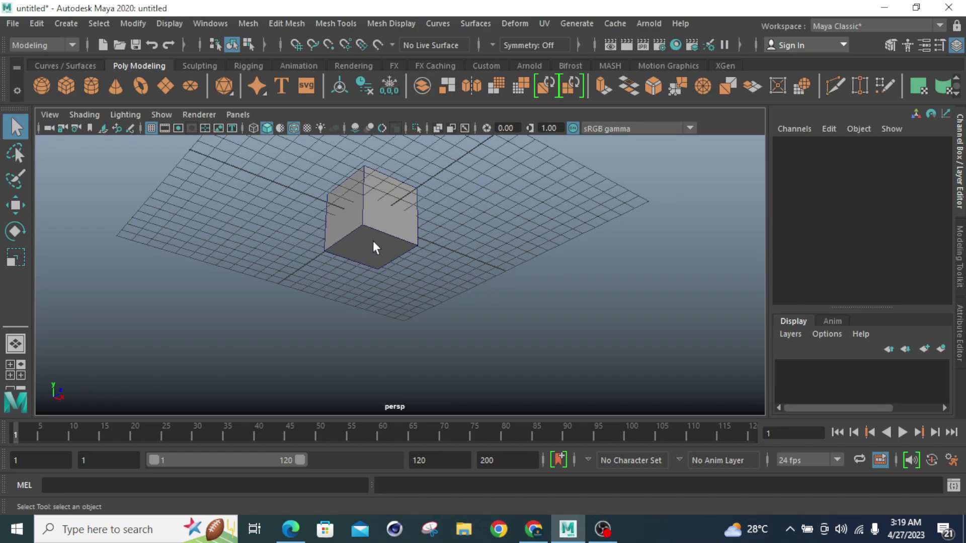
Step: Pan and orbit the camera back above the grid to view the enlarged pCube1 from above
{"action": "left_click", "coordinate": [368, 247]}
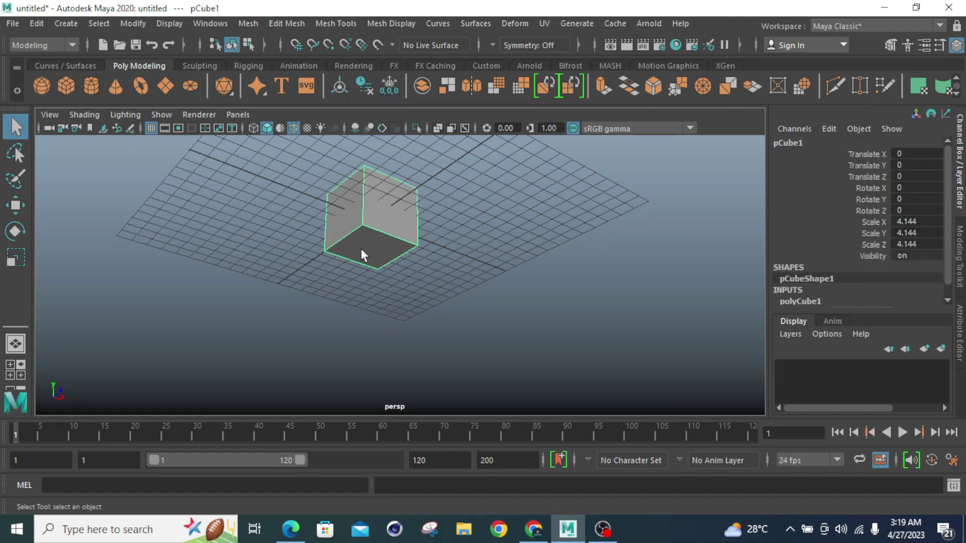
{"action": "middle_click_drag", "start_coordinate": [384, 242], "coordinate": [363, 280], "text": "alt"}
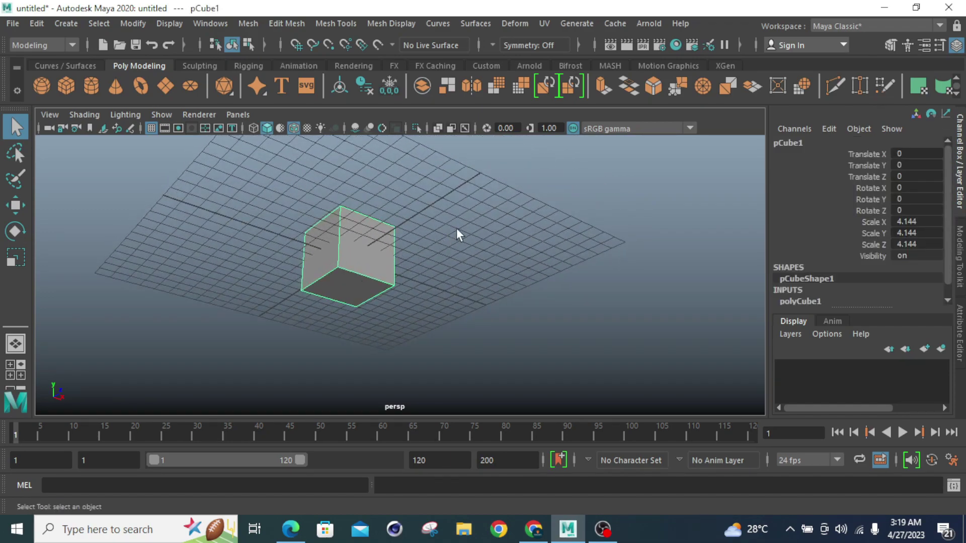
{"action": "left_click", "coordinate": [444, 277]}
{"action": "mouse_move", "coordinate": [444, 278]}
{"action": "left_mouse_down", "text": "alt"}
{"action": "mouse_move", "coordinate": [486, 258]}
{"action": "mouse_move", "coordinate": [471, 280]}
{"action": "left_mouse_up", "text": "alt"}
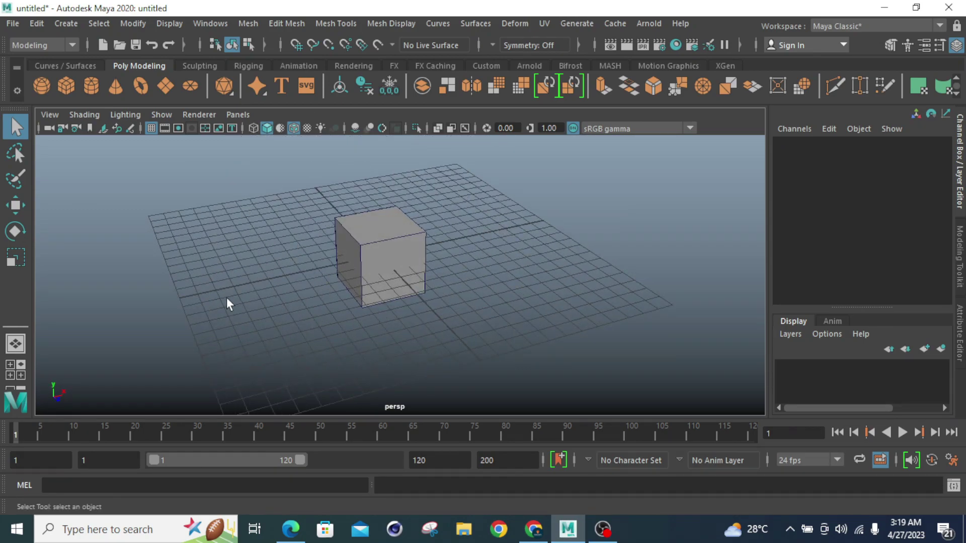
Step: Hide the viewport grid and adjust the zoom on the cube
{"action": "left_click", "coordinate": [150, 129]}
{"action": "scroll", "coordinate": [483, 284], "scroll_direction": "up", "scroll_amount": 2}
{"action": "scroll", "coordinate": [480, 281], "scroll_direction": "up", "scroll_amount": 3}
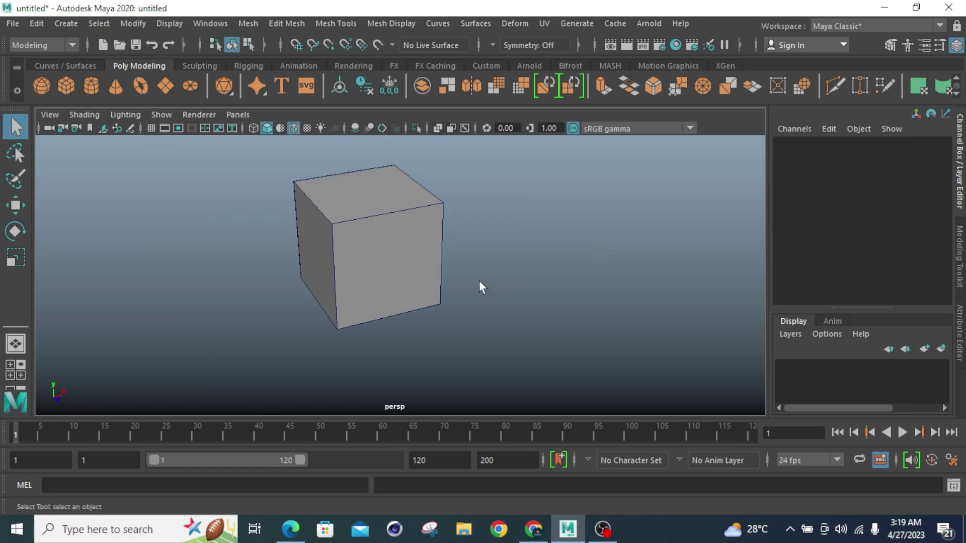
{"action": "scroll", "coordinate": [479, 282], "scroll_direction": "down", "scroll_amount": 2}
Step: Select pCube1, orbit around it from tilted angles, and pan it to the right
{"action": "left_click", "coordinate": [438, 274]}
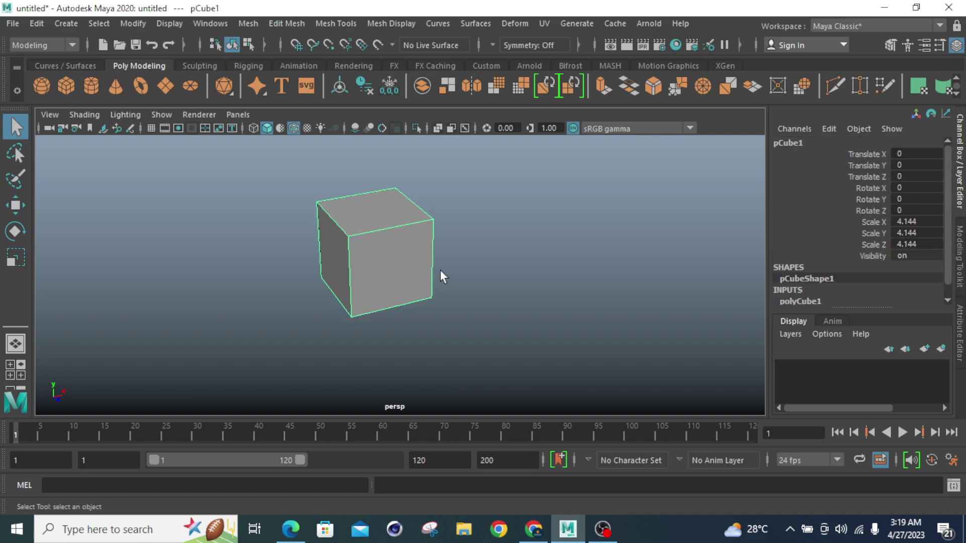
{"action": "mouse_move", "coordinate": [440, 269]}
{"action": "left_mouse_down", "text": "alt"}
{"action": "mouse_move", "coordinate": [369, 261]}
{"action": "mouse_move", "coordinate": [419, 276]}
{"action": "mouse_move", "coordinate": [390, 281]}
{"action": "left_mouse_up", "text": "alt"}
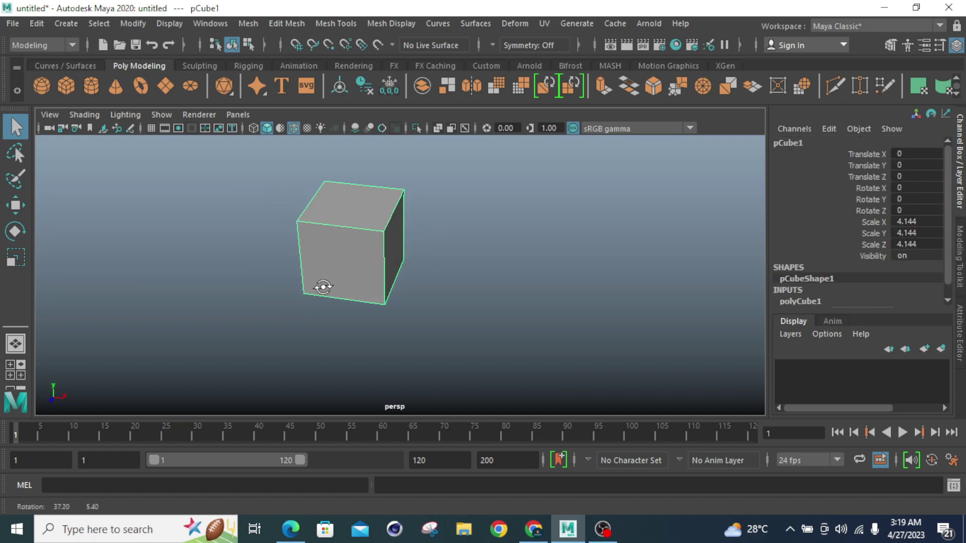
{"action": "mouse_move", "coordinate": [340, 269]}
{"action": "left_mouse_down", "text": "alt"}
{"action": "mouse_move", "coordinate": [417, 239]}
{"action": "mouse_move", "coordinate": [412, 272]}
{"action": "mouse_move", "coordinate": [377, 319]}
{"action": "mouse_move", "coordinate": [362, 259]}
{"action": "mouse_move", "coordinate": [405, 231]}
{"action": "mouse_move", "coordinate": [494, 280]}
{"action": "mouse_move", "coordinate": [456, 327]}
{"action": "mouse_move", "coordinate": [435, 244]}
{"action": "mouse_move", "coordinate": [500, 279]}
{"action": "mouse_move", "coordinate": [399, 235]}
{"action": "mouse_move", "coordinate": [341, 274]}
{"action": "mouse_move", "coordinate": [313, 264]}
{"action": "mouse_move", "coordinate": [390, 244]}
{"action": "mouse_move", "coordinate": [405, 173]}
{"action": "mouse_move", "coordinate": [369, 216]}
{"action": "mouse_move", "coordinate": [367, 276]}
{"action": "mouse_move", "coordinate": [355, 254]}
{"action": "left_mouse_up", "text": "alt"}
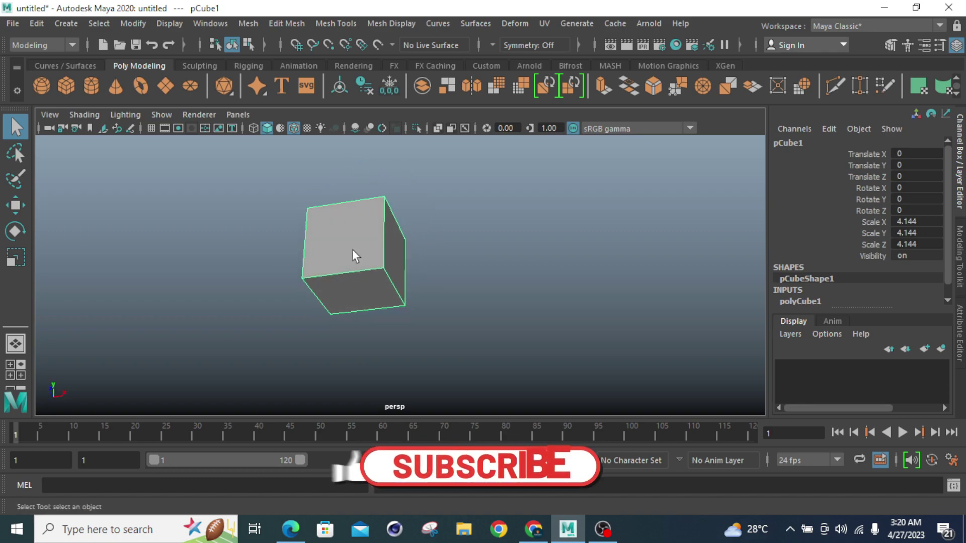
{"action": "mouse_move", "coordinate": [349, 245]}
{"action": "middle_mouse_down", "text": "alt"}
{"action": "mouse_move", "coordinate": [547, 271]}
{"action": "mouse_move", "coordinate": [345, 270]}
{"action": "mouse_move", "coordinate": [350, 280]}
{"action": "mouse_move", "coordinate": [485, 279]}
{"action": "middle_mouse_up", "text": "alt"}
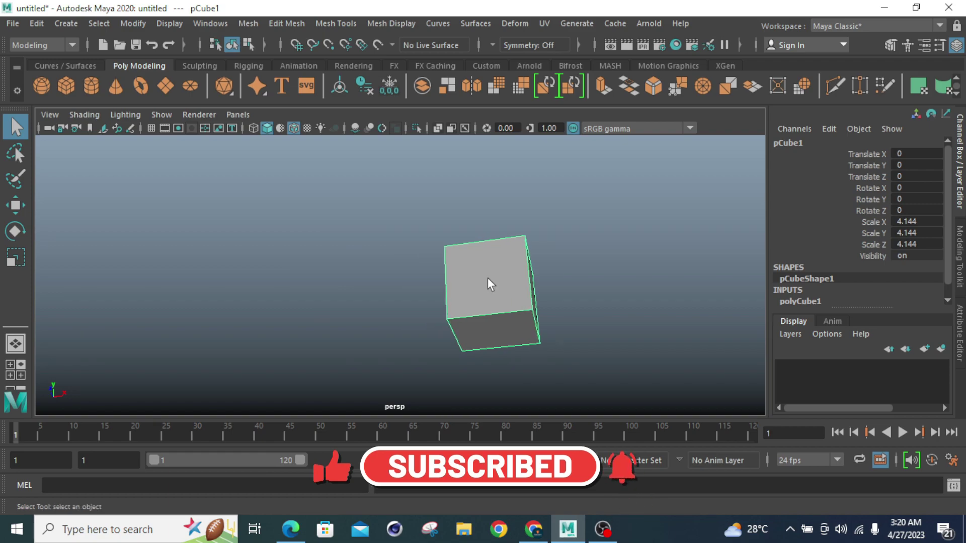